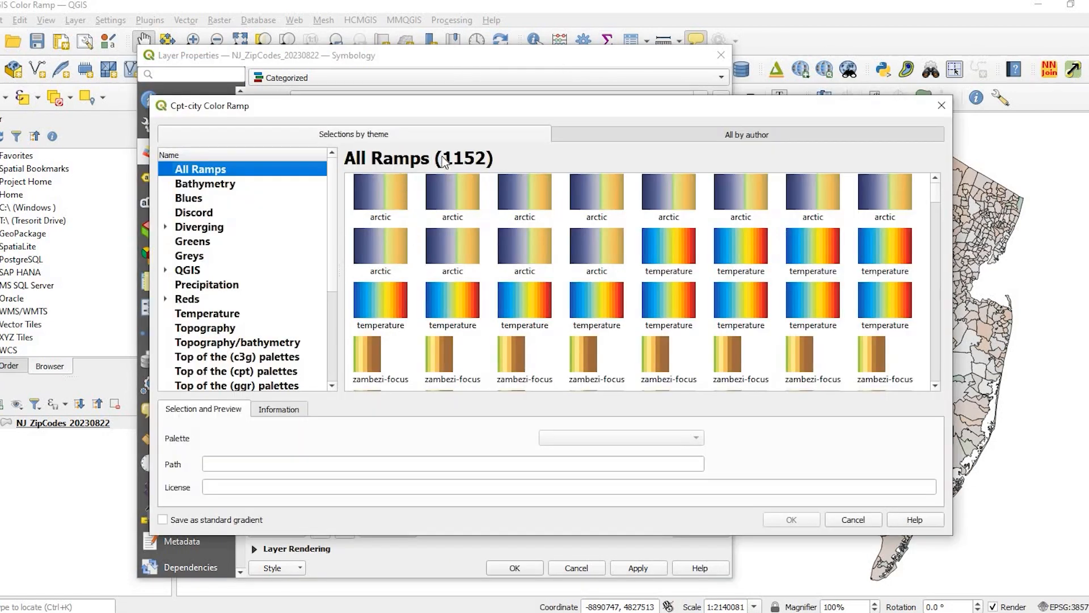
Browse the Bathymetry, Blues, Temperature, Topography and Topography/bathymetry themes in the cpt-city color ramp catalog
left_click(187, 190)
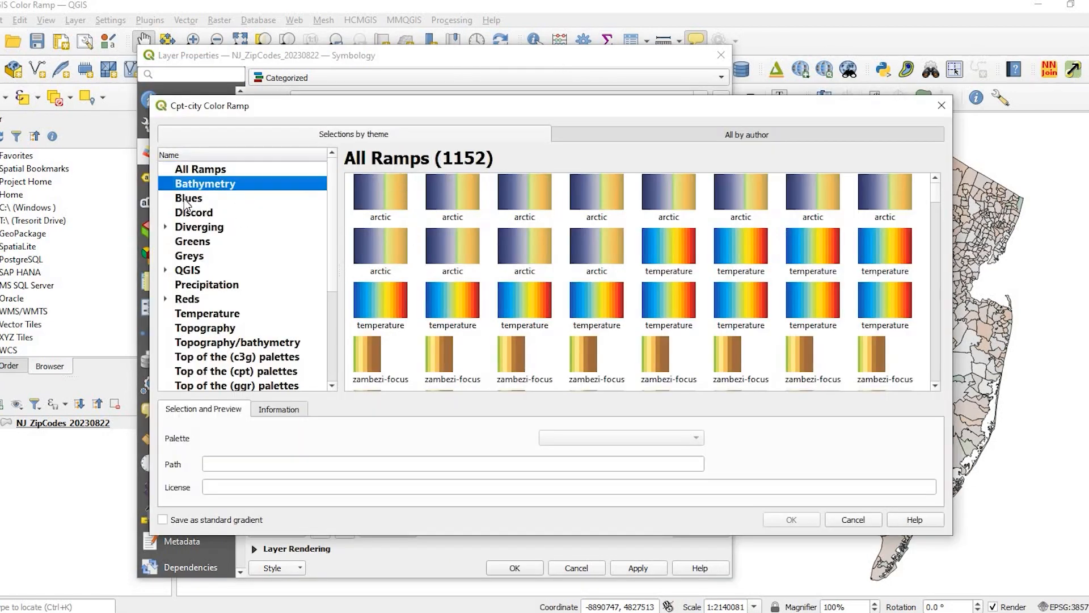
key("Down")
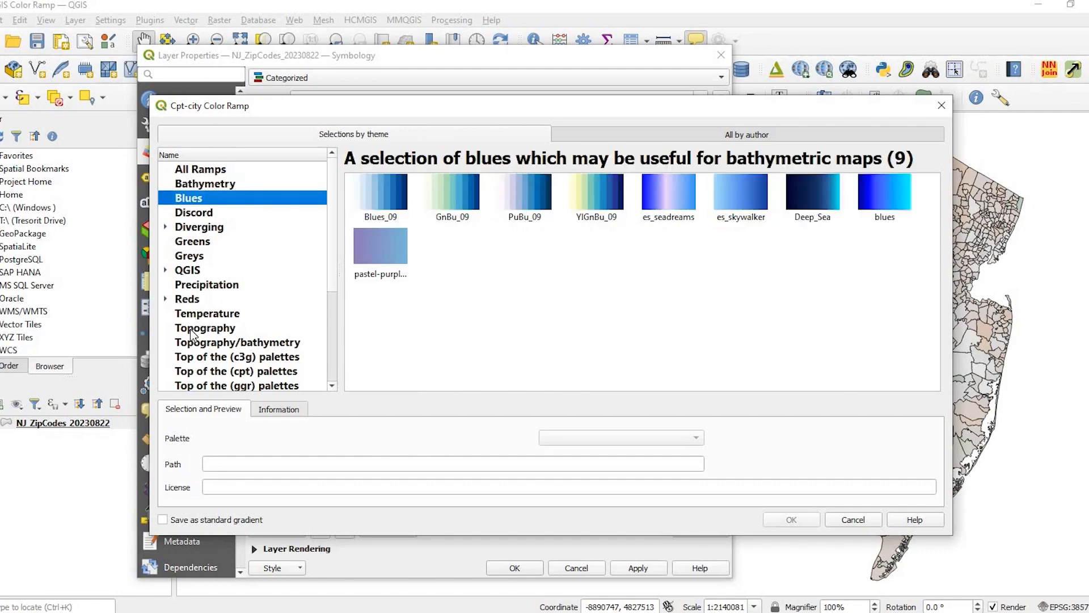
left_click(191, 315)
left_click(191, 329)
left_click(199, 342)
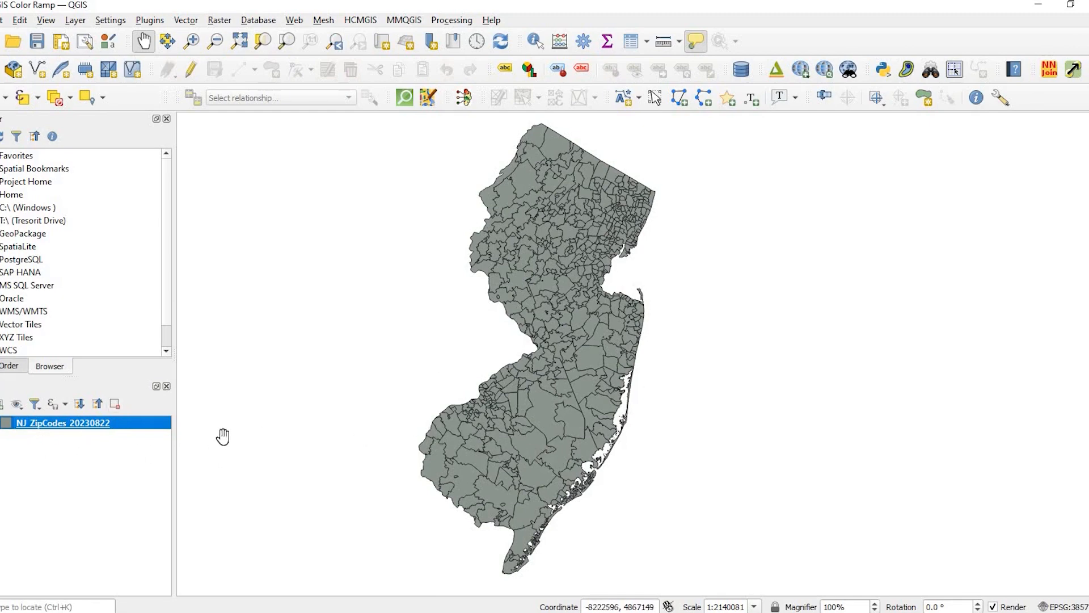
Open the symbology settings of the NJ_ZipCodes_20230822 layer and switch its renderer from Single Symbol to Categorized
double_click(83, 426)
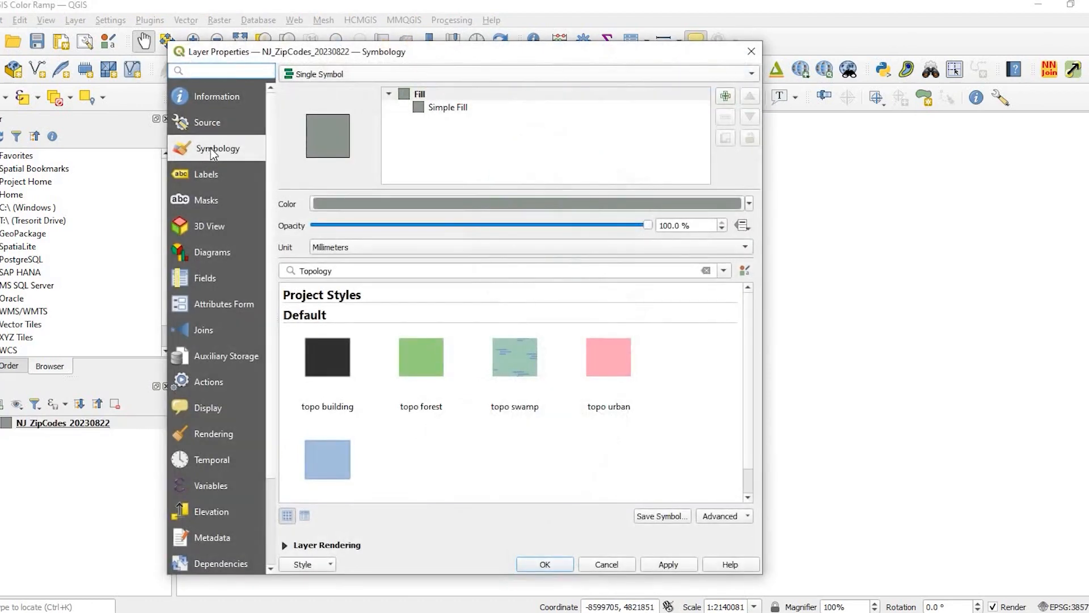
left_click(409, 69)
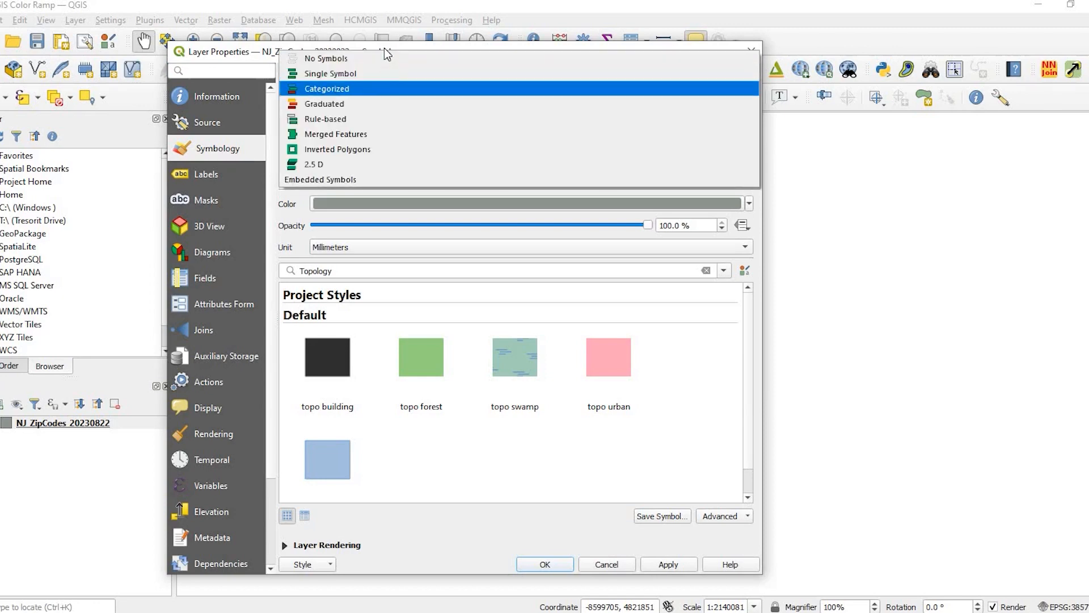
left_click(375, 75)
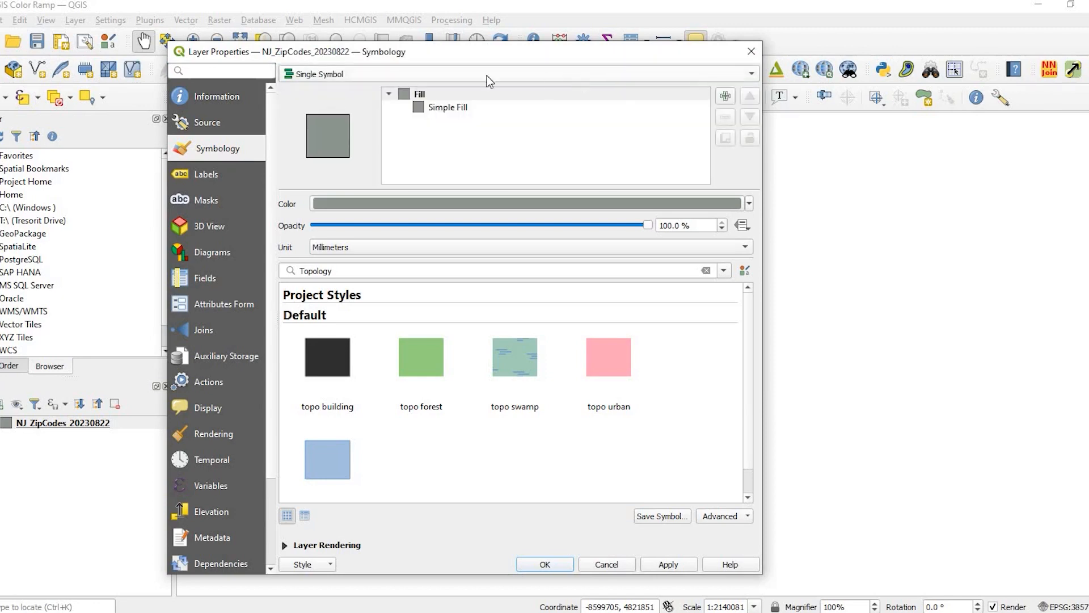
left_click(367, 80)
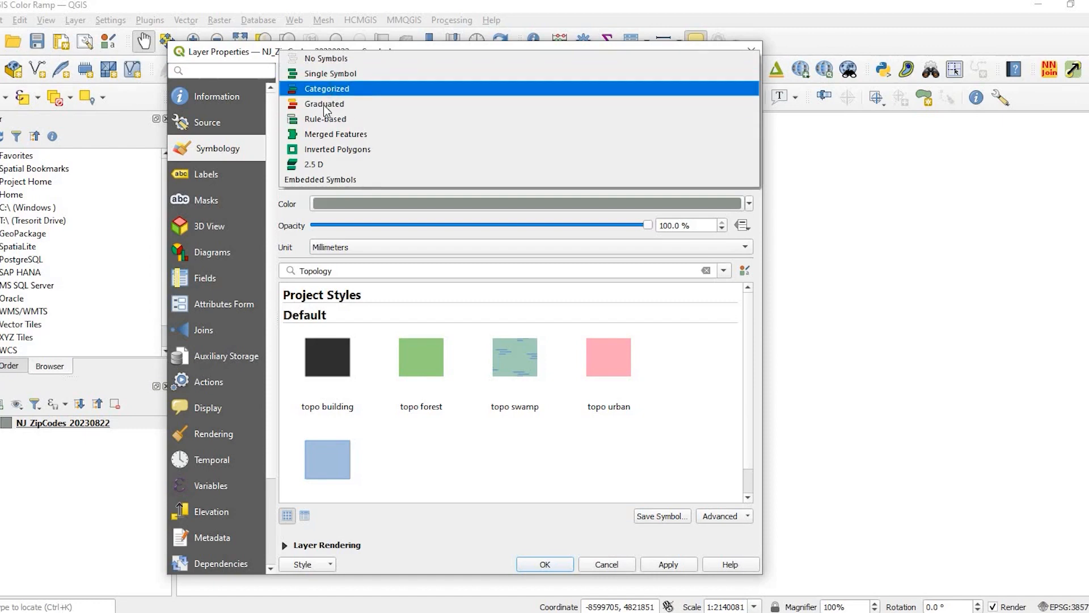
left_click(333, 89)
Classify the zip code layer by the POPULATION field with random colors and accept the symbology
left_click(733, 100)
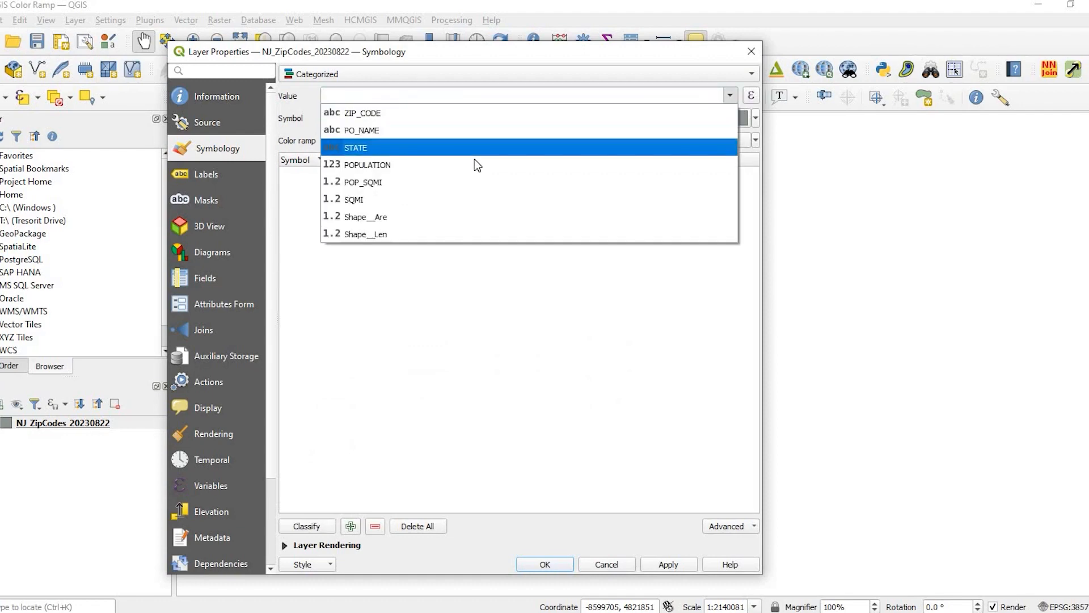
left_click(474, 164)
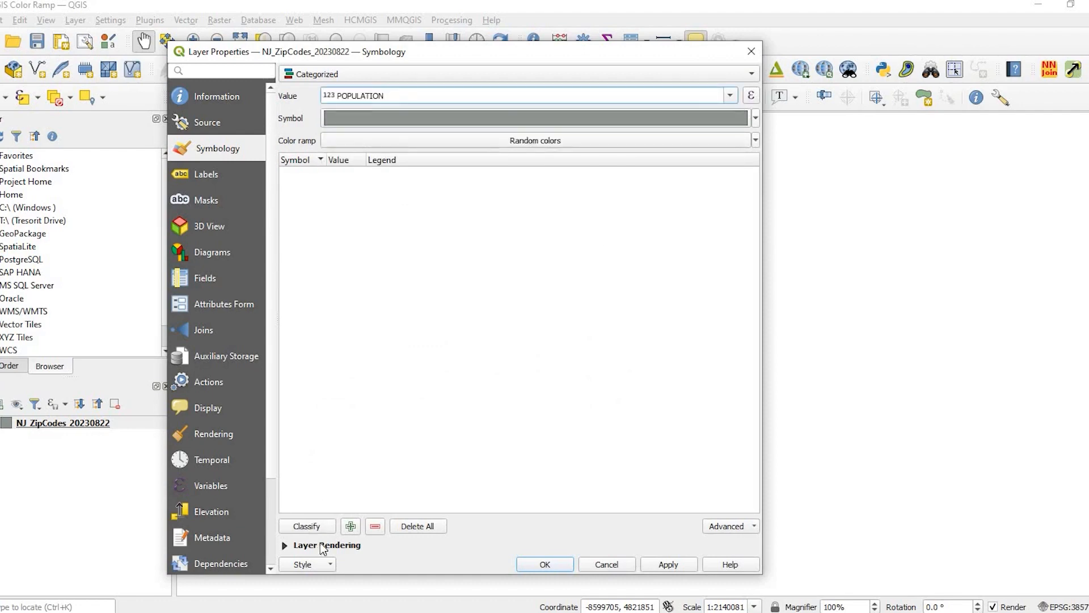
left_click(296, 523)
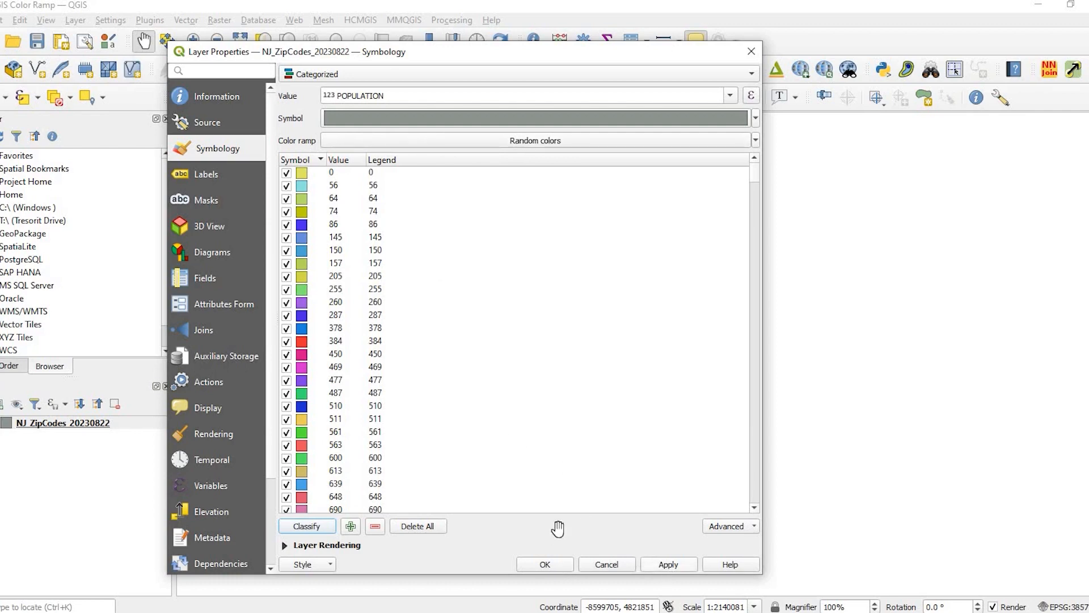
key("Return")
Reopen the zip code layer's symbology and start a new color ramp of type Catalog: cpt-city
left_click_drag(591, 304, 950, 306)
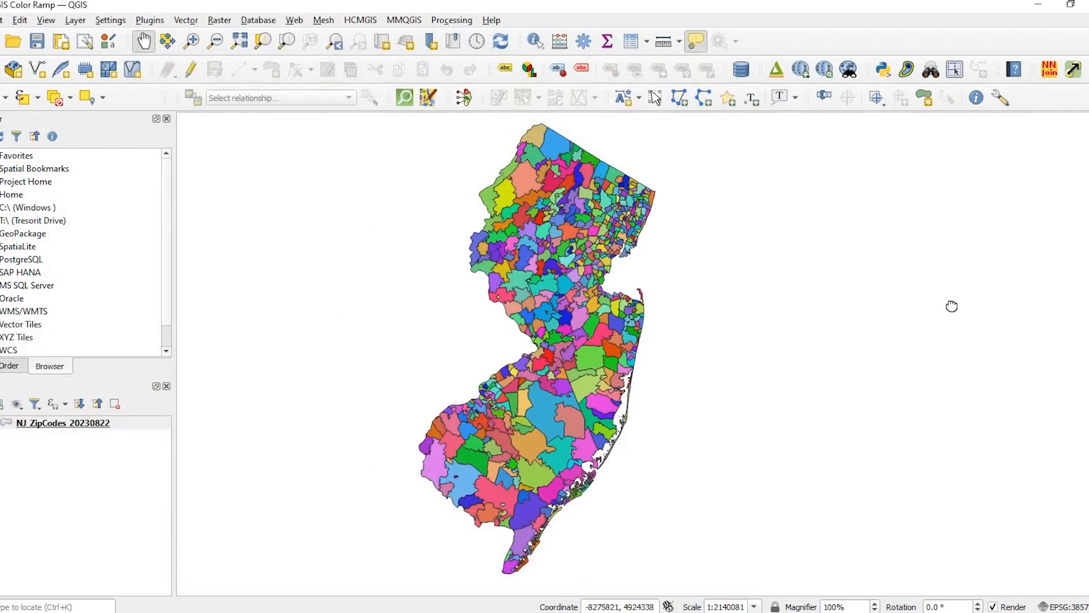
left_click_drag(700, 328, 708, 328)
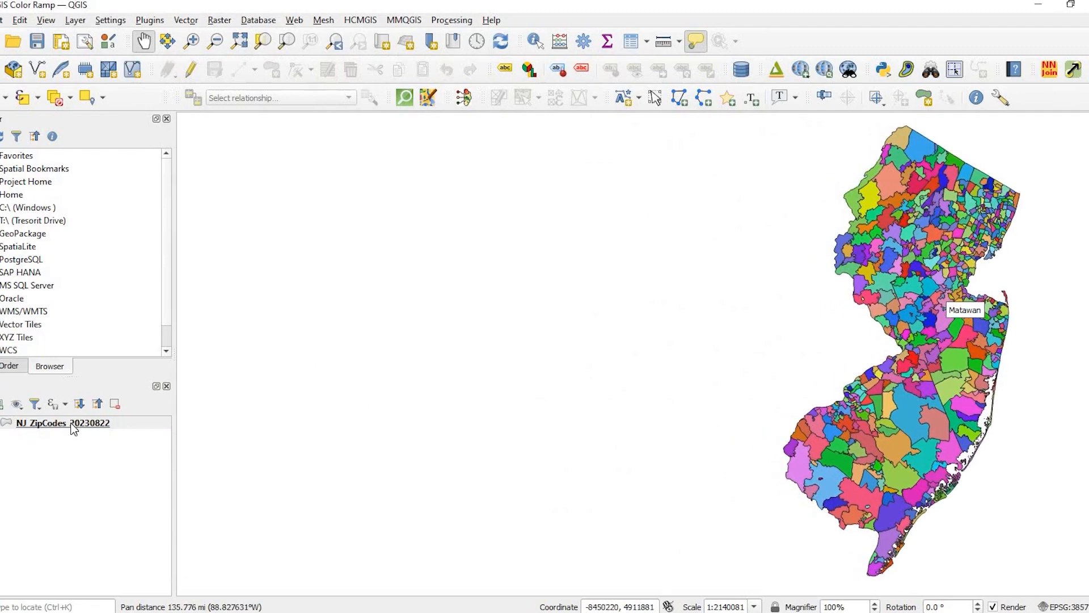
left_click(83, 421)
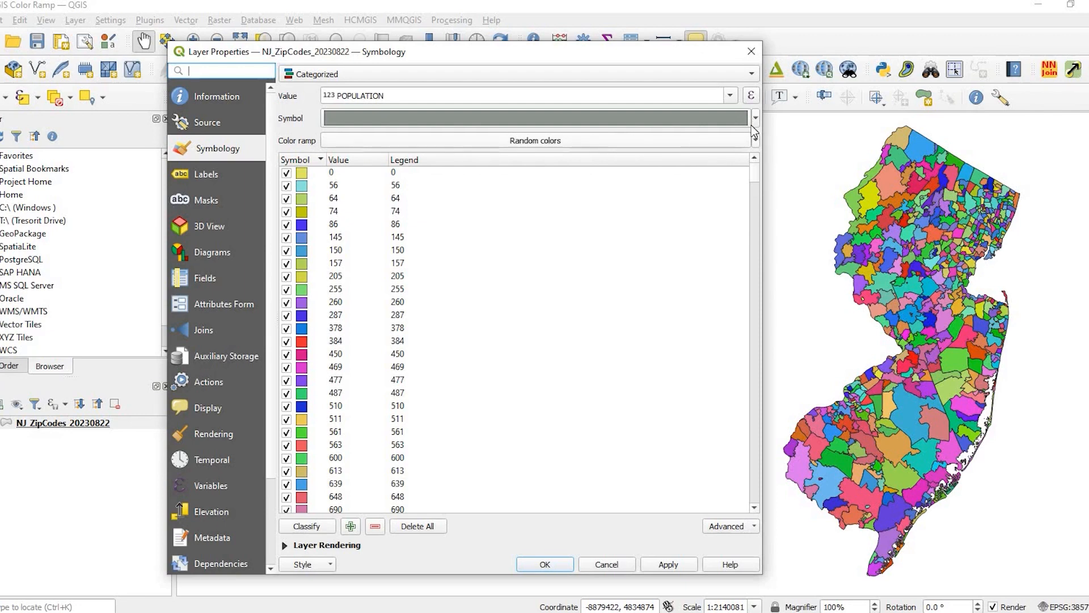
left_click(756, 141)
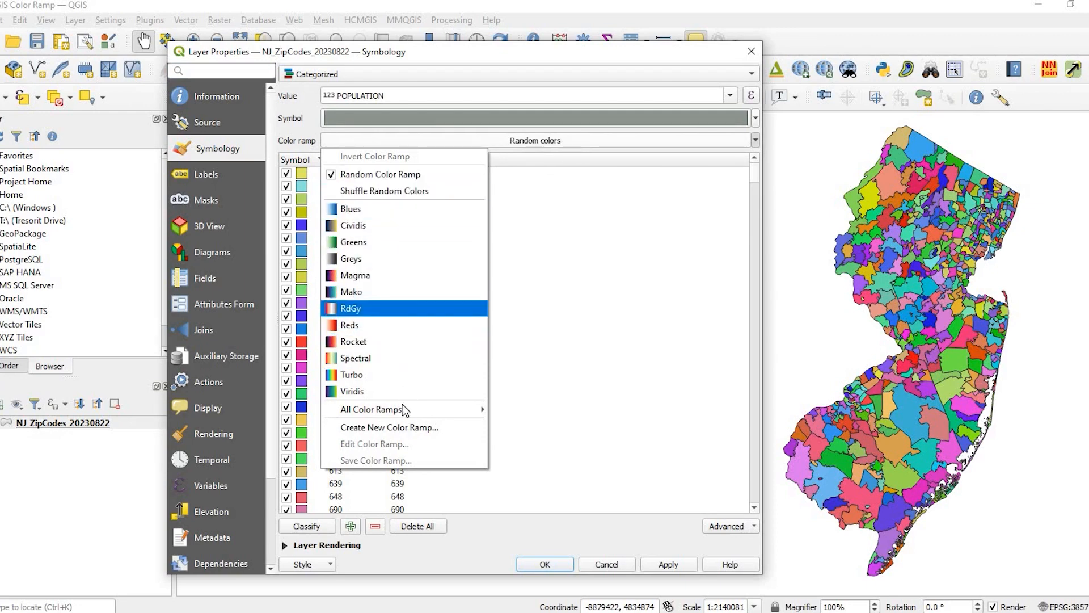
mouse_move(406, 410)
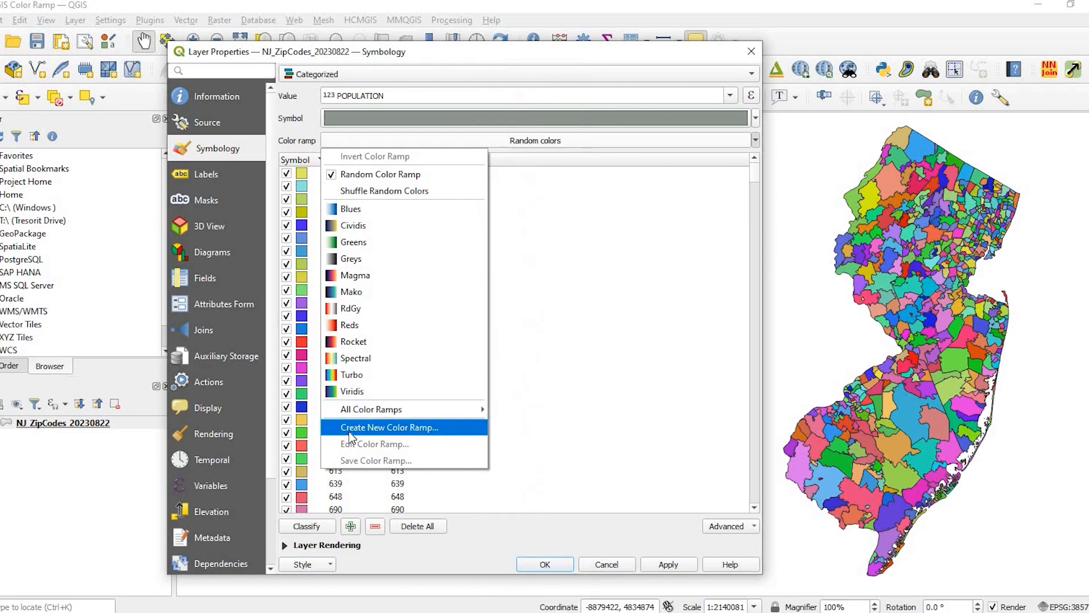
left_click(401, 430)
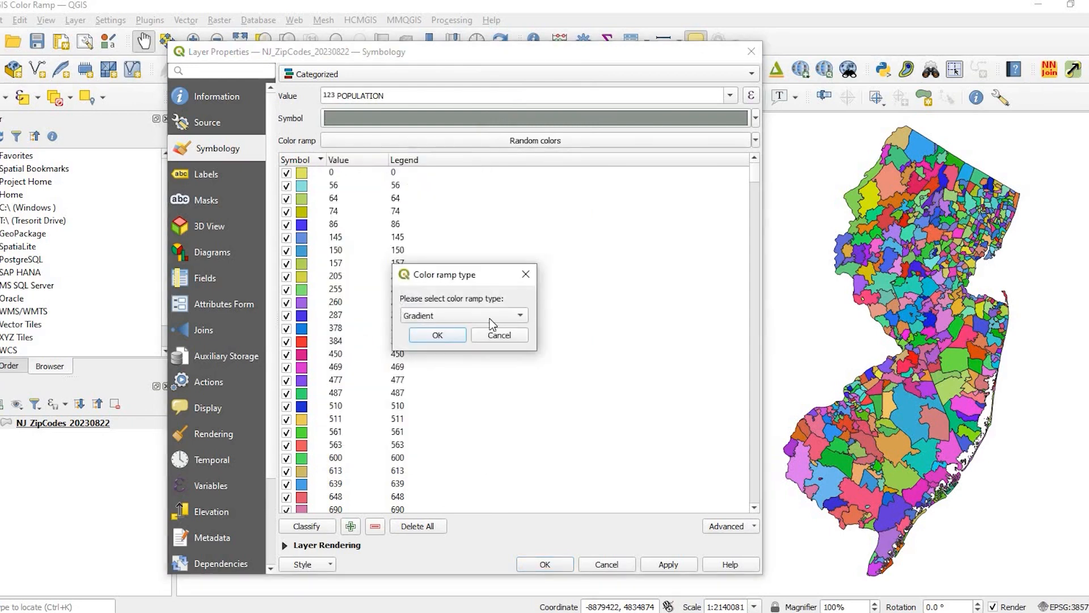
left_click(492, 321)
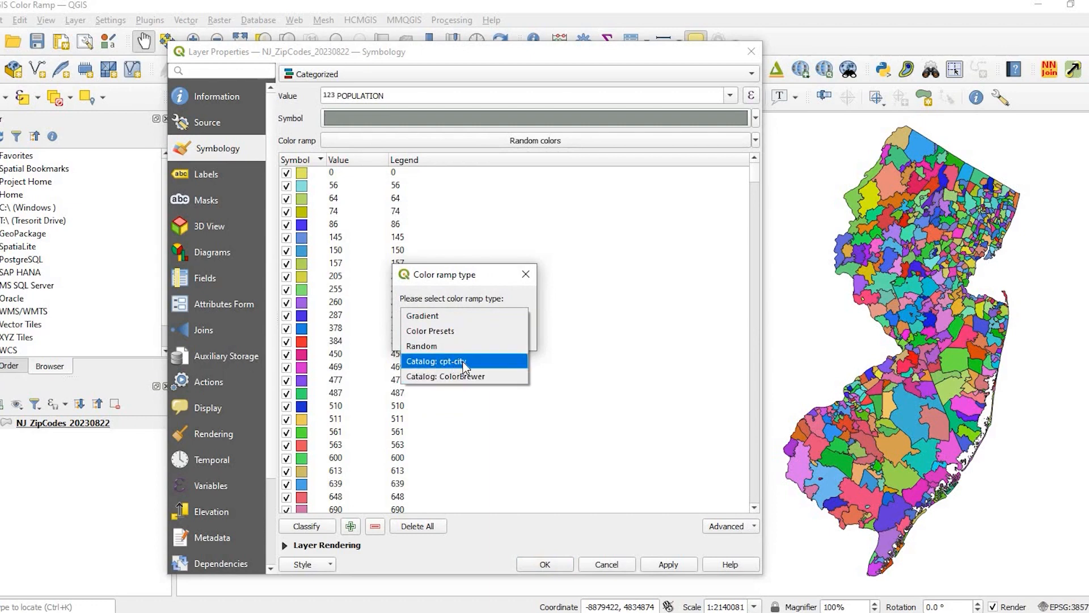
key("Return")
left_click(438, 335)
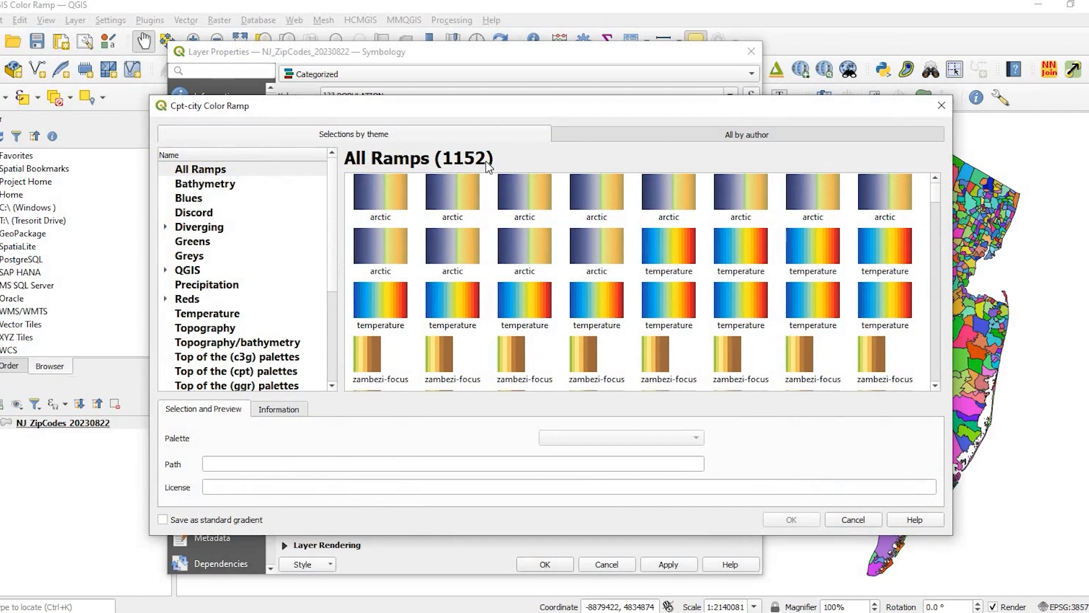
Examine the Bathymetry, Greys, Greens, Precipitation and Topography palettes, as well as the ramps organized by author
left_click(216, 190)
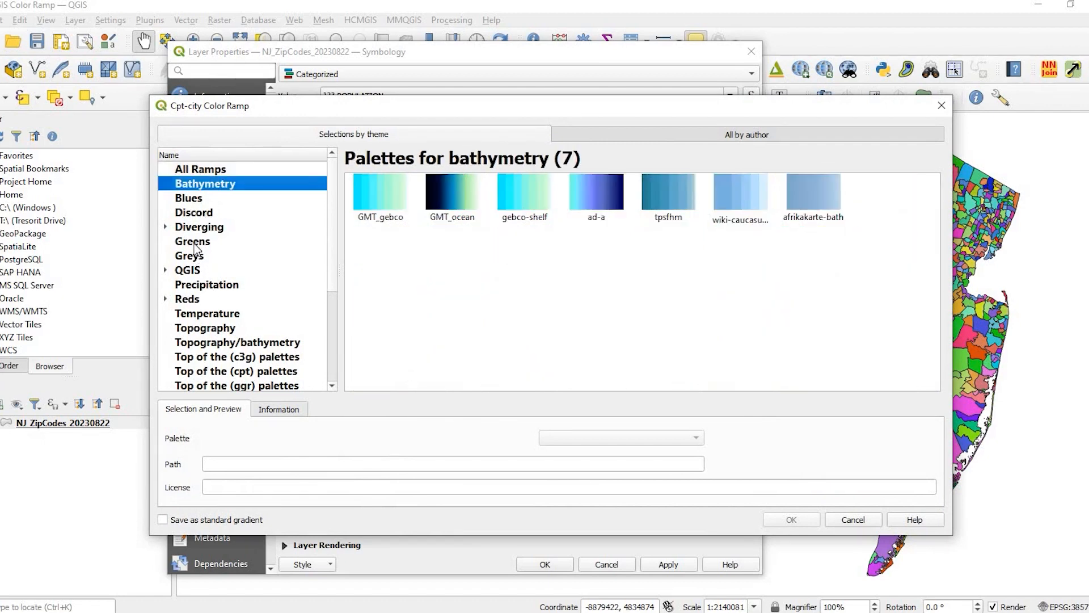
left_click(198, 256)
left_click(196, 241)
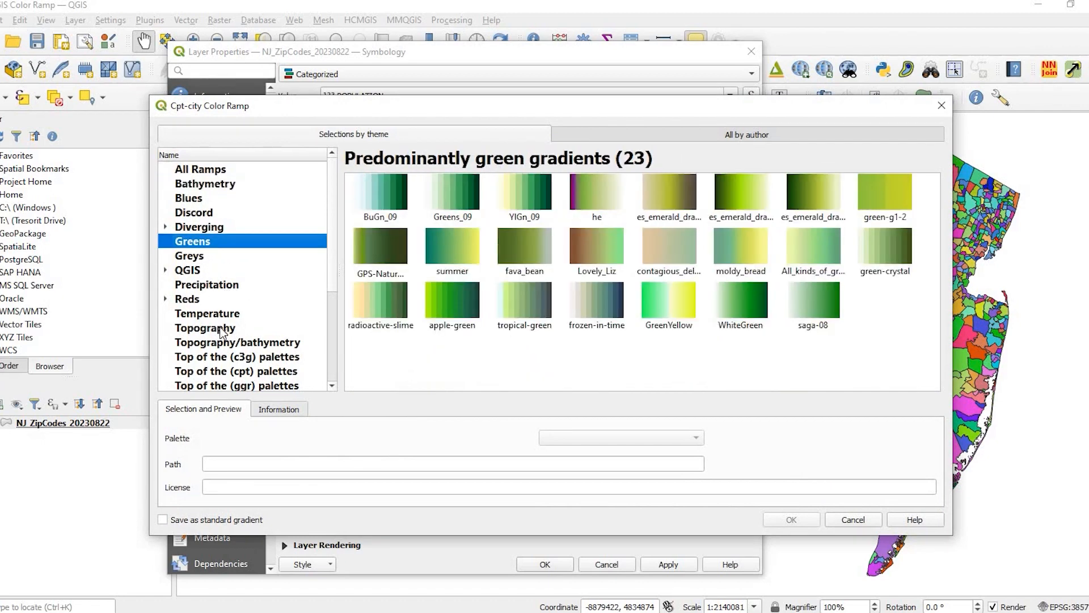
left_click(215, 285)
left_click(242, 330)
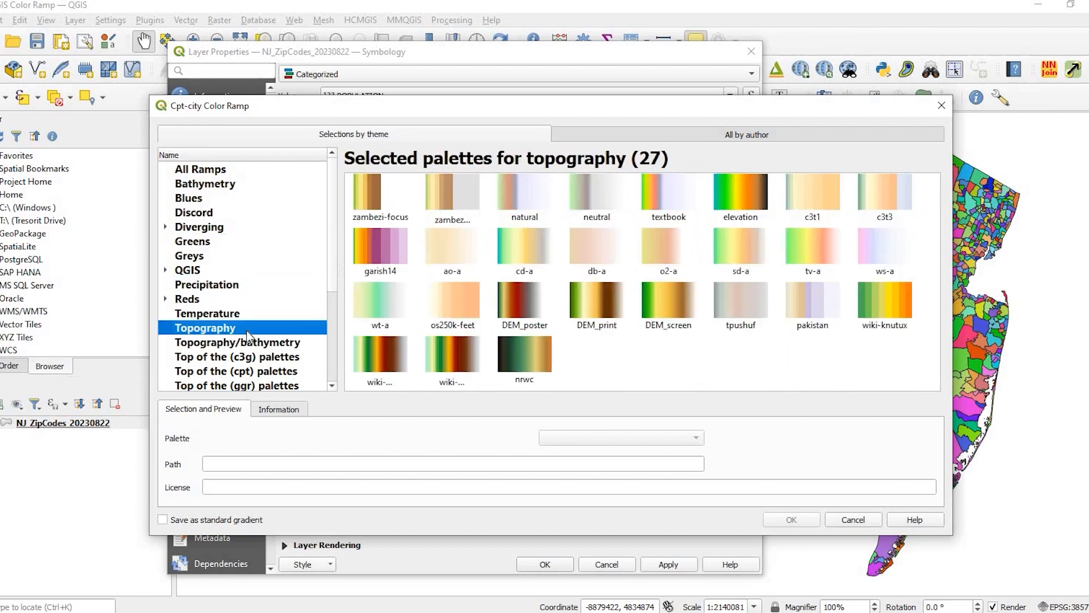
left_click(753, 134)
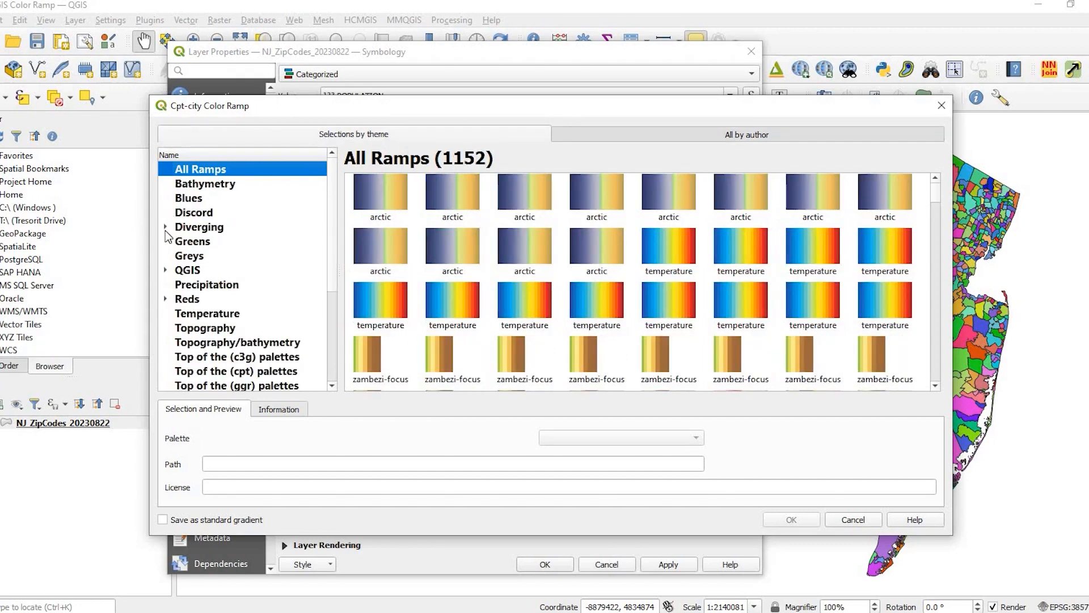
Expand the Diverging, QGIS and Reds theme groups to examine their subcategories
left_click(166, 227)
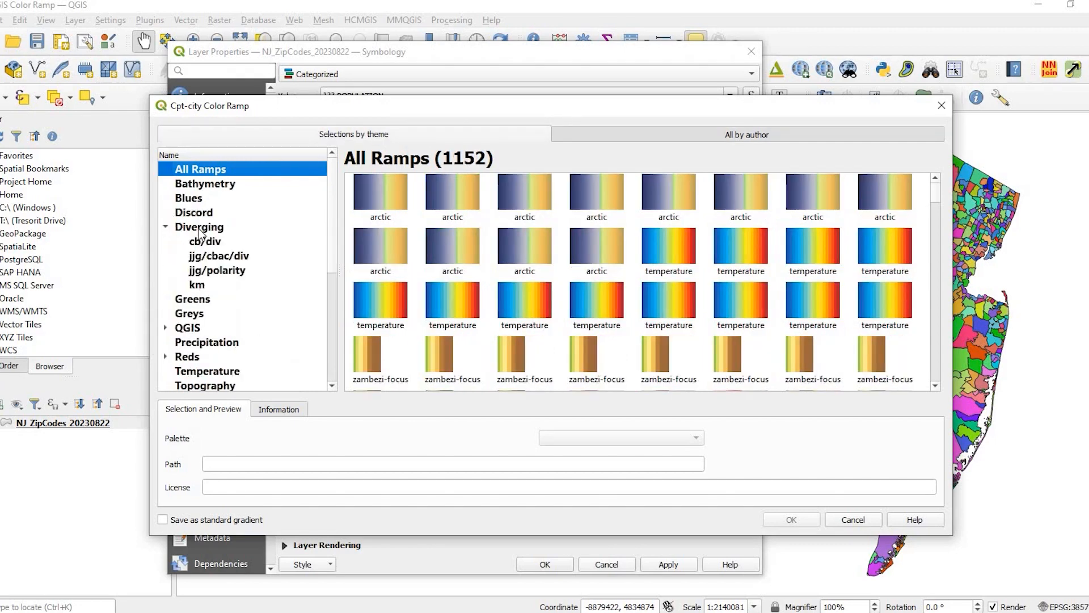
left_click(166, 327)
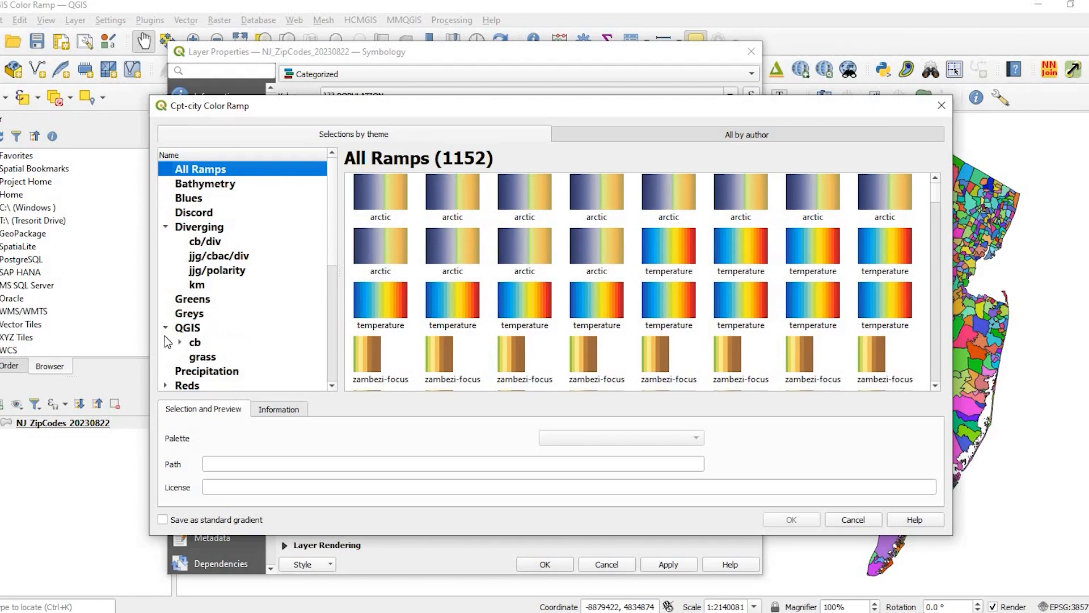
scroll(168, 346, "down", 1)
left_click(167, 342)
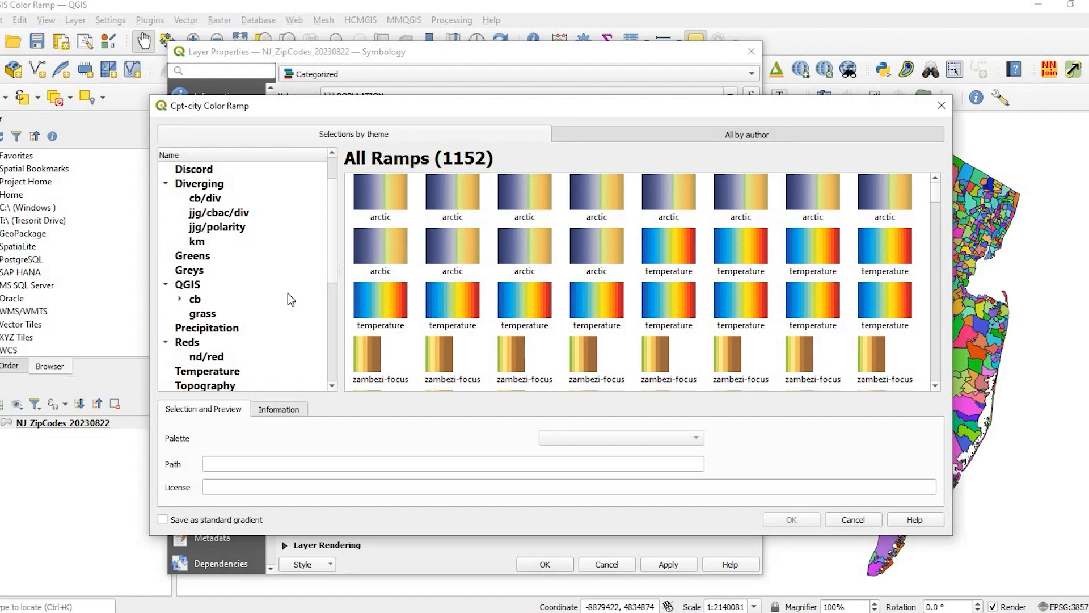
scroll(287, 293, "up", 1)
Choose the DEM_print palette from the Topography theme, apply it to the zip code layer and close the layer properties
scroll(288, 293, "down", 4)
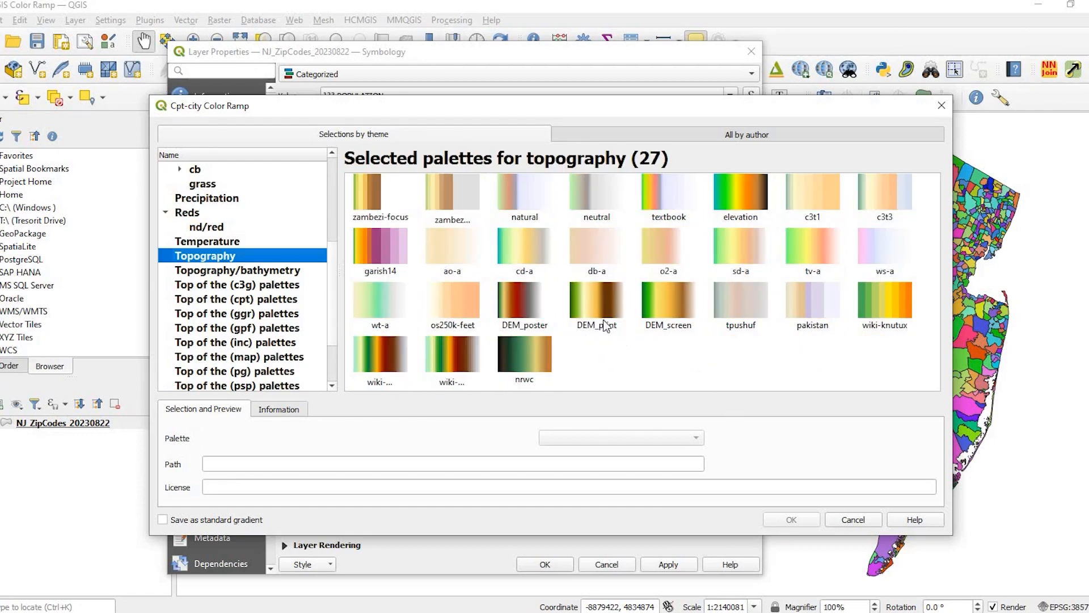
left_click(606, 326)
key("Return")
left_click(669, 564)
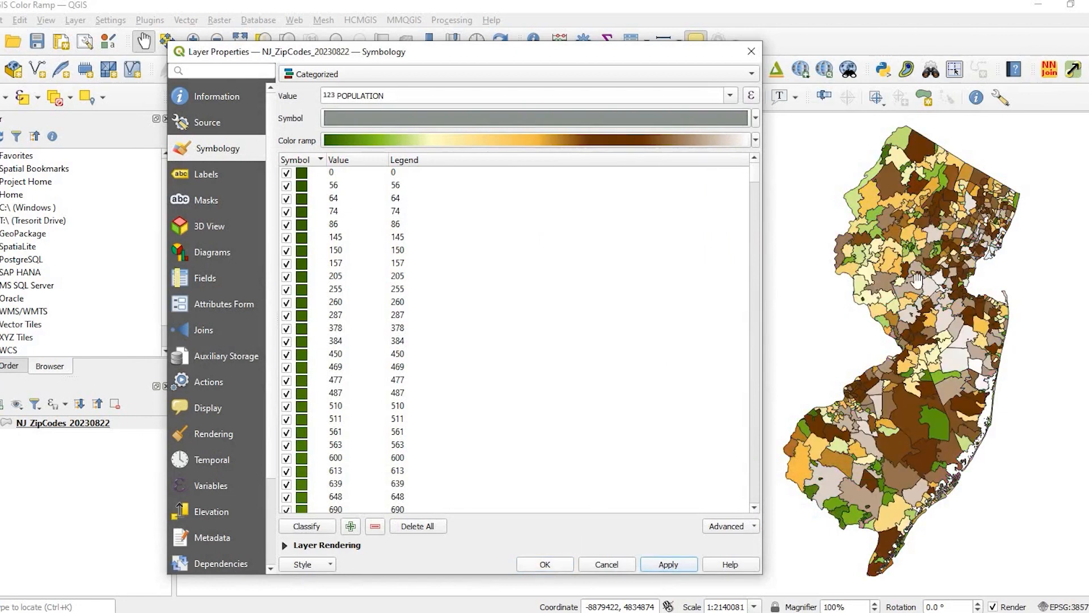
key("Escape")
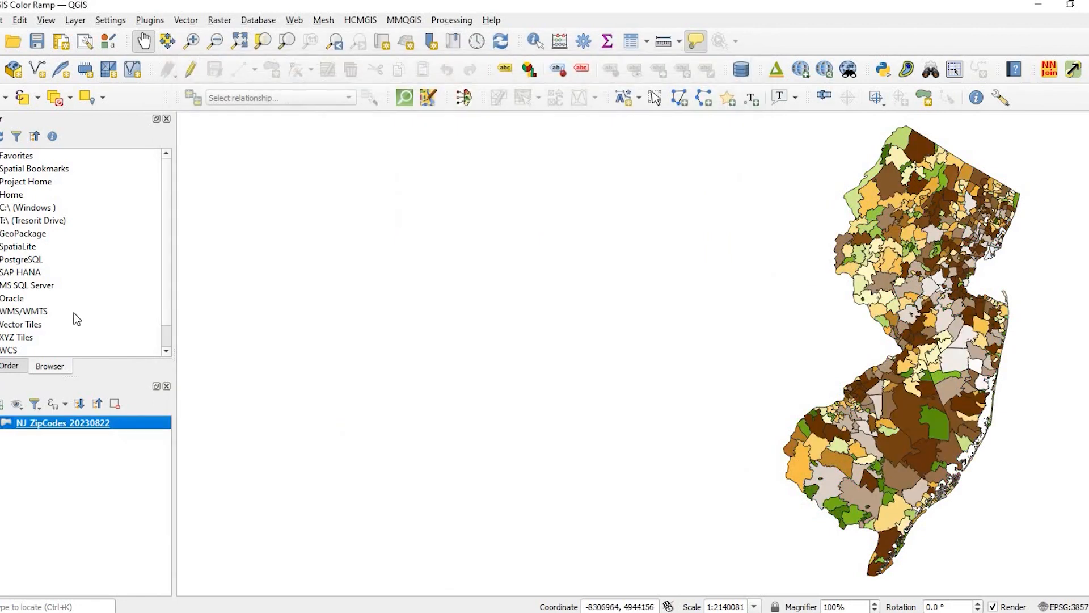
Open the zip code layer's symbology again and begin another new color ramp from Catalog: cpt-city
double_click(72, 429)
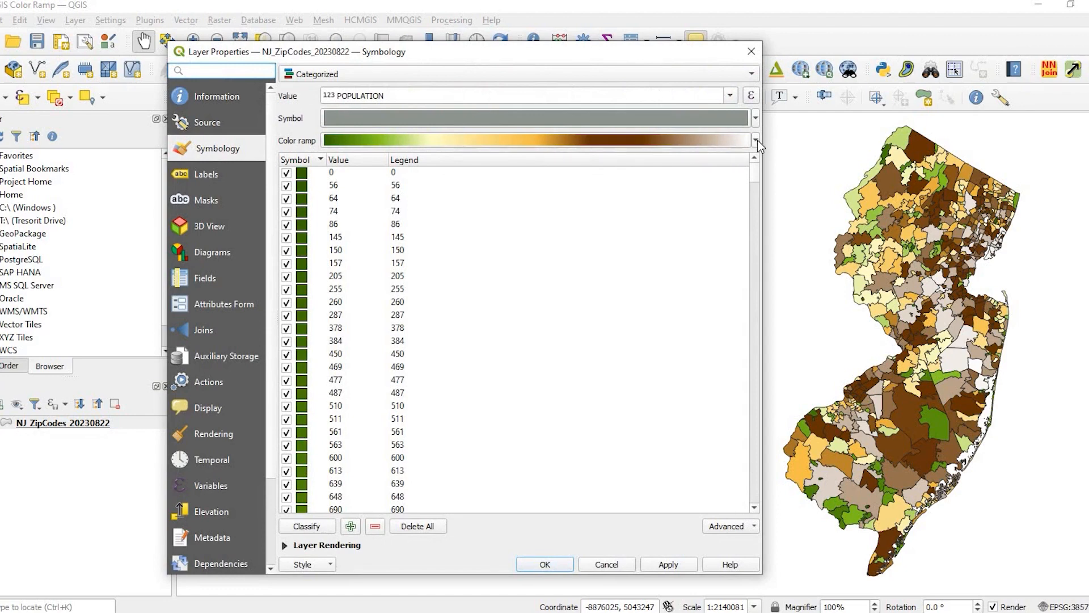
left_click(756, 141)
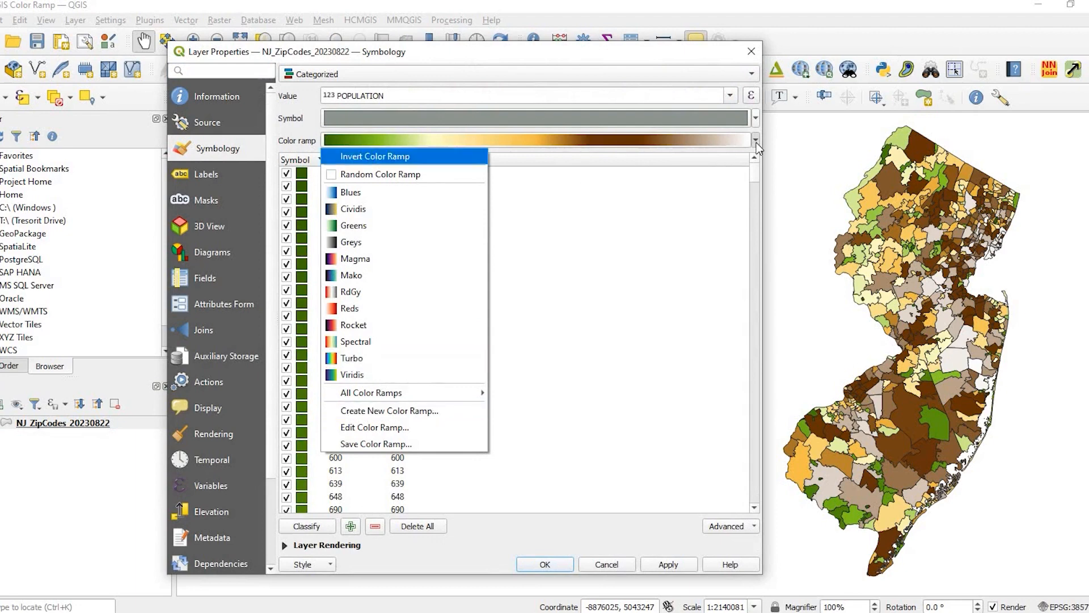
left_click(352, 410)
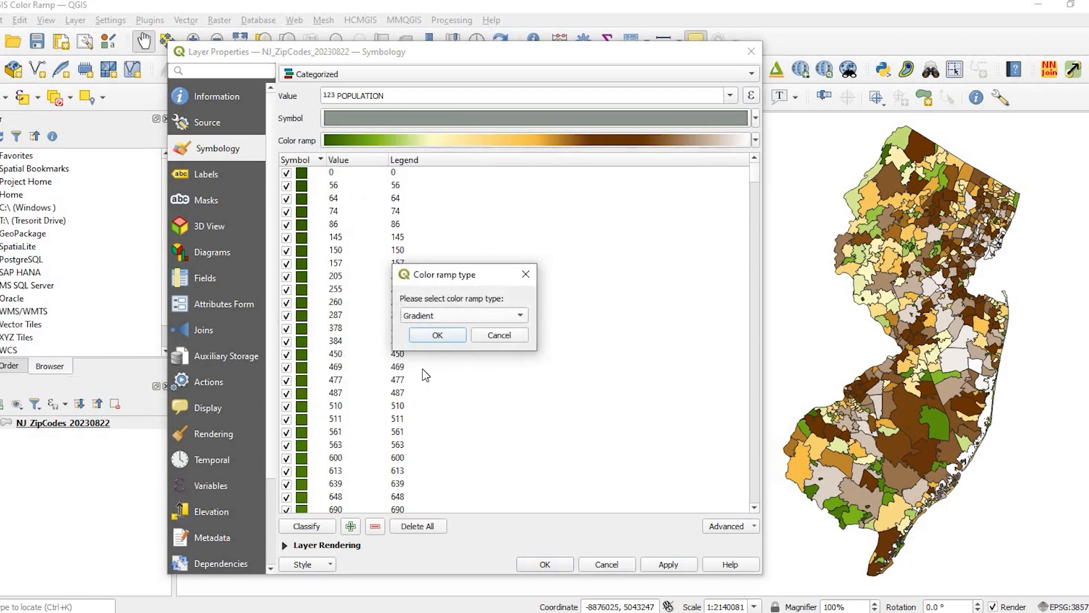
left_click(431, 317)
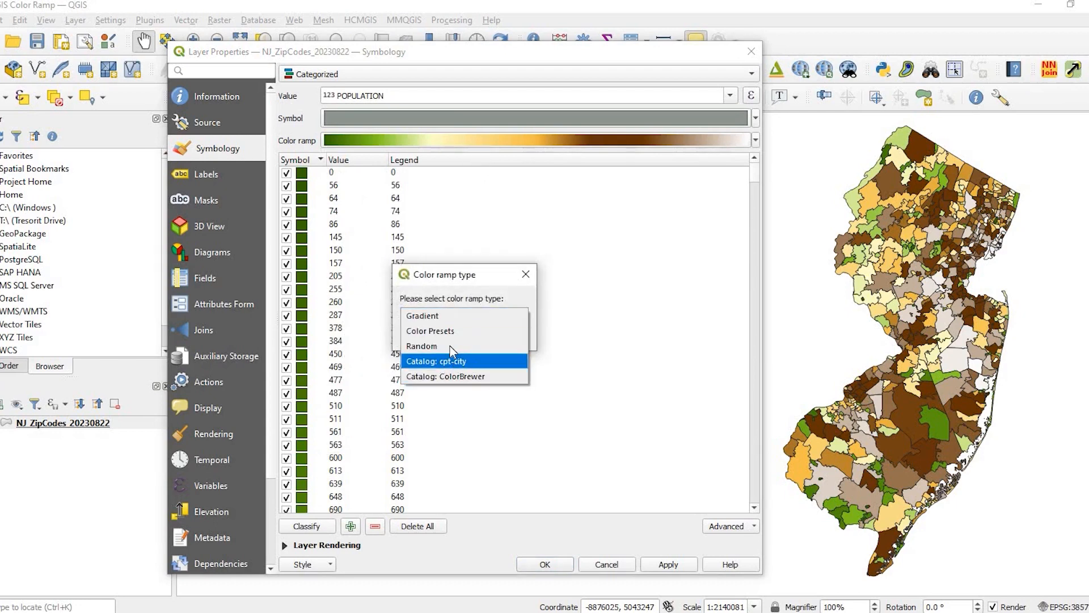
left_click(447, 357)
left_click(438, 335)
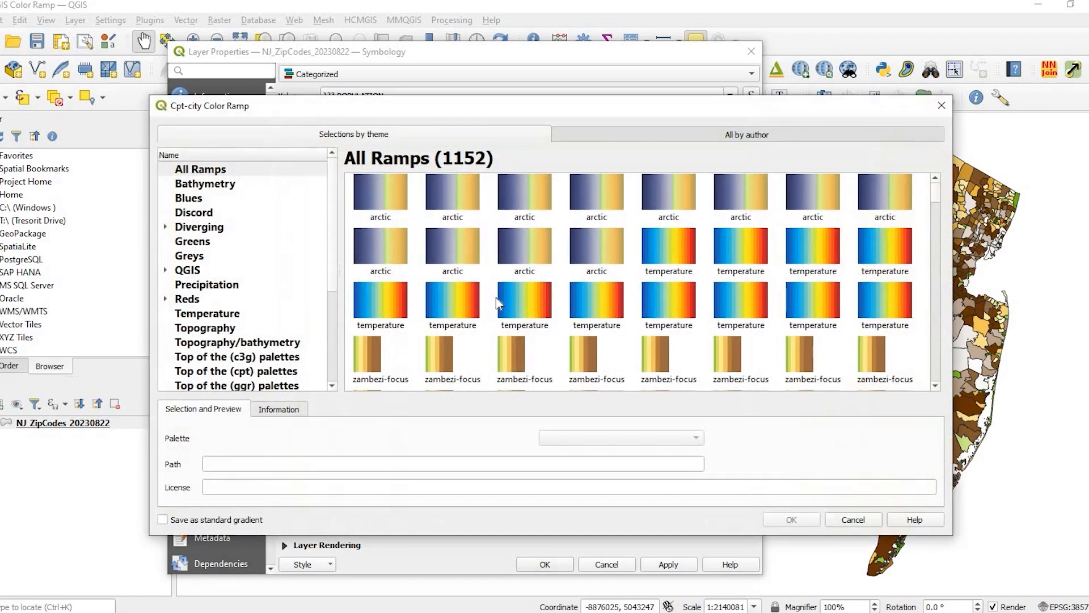